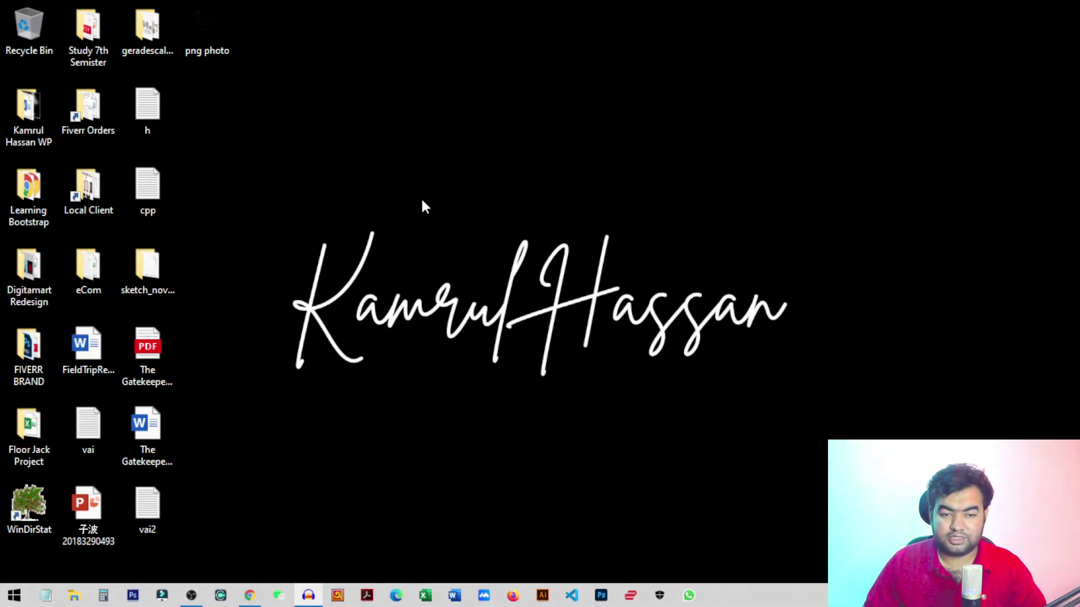
# Step: Drag the 'png photo' icon to the middle of the desktop and deselect it
pyautogui.moveTo(207, 29); pyautogui.dragTo(454, 203)
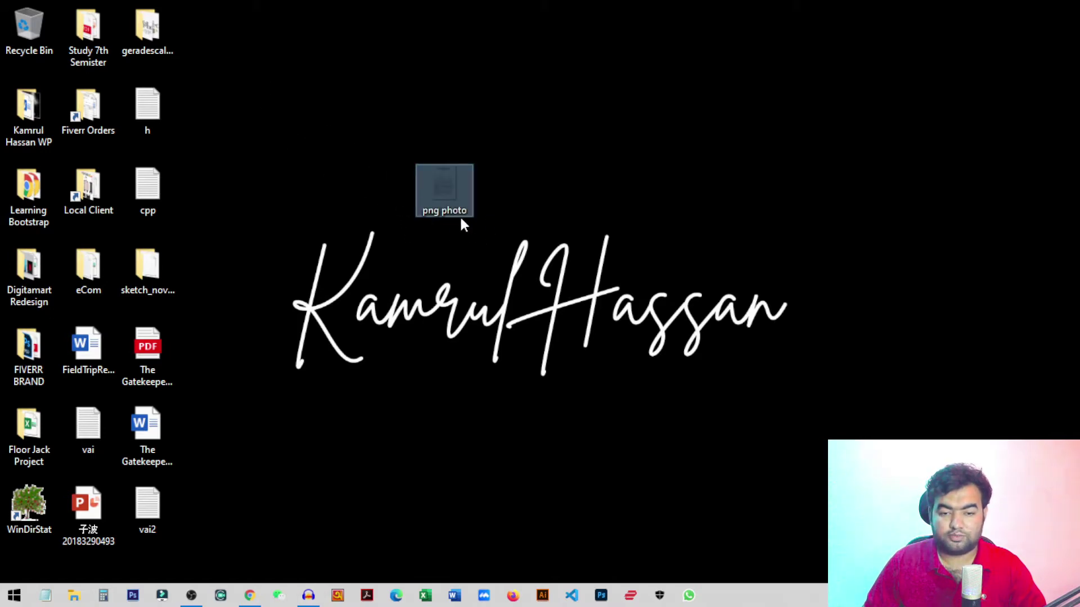
pyautogui.click(514, 209)
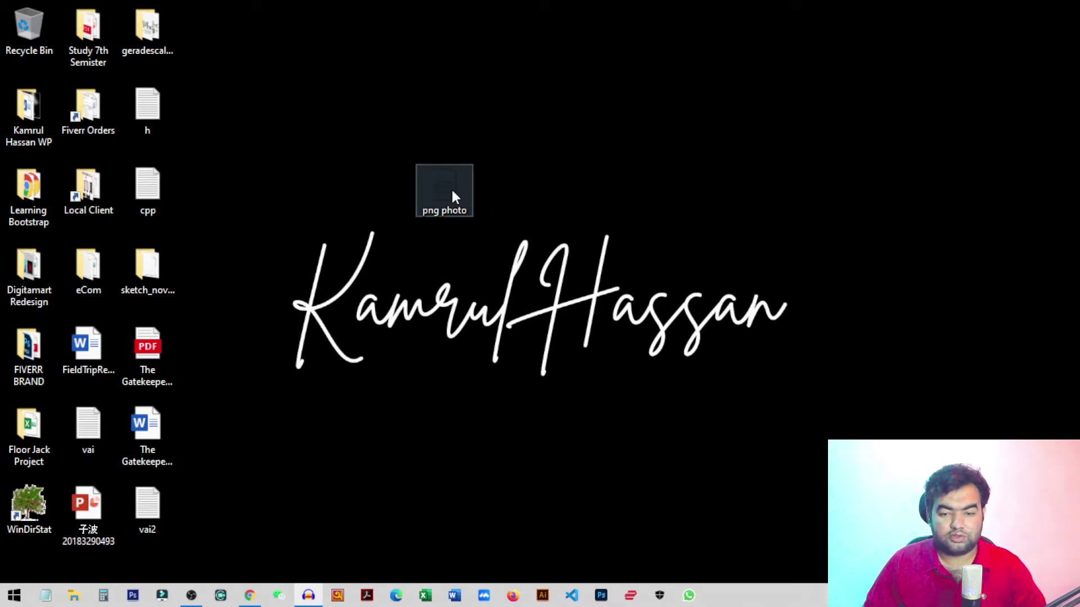
# Step: Open 'png photo' in Photos and maximize its window to full screen
pyautogui.doubleClick(452, 187)
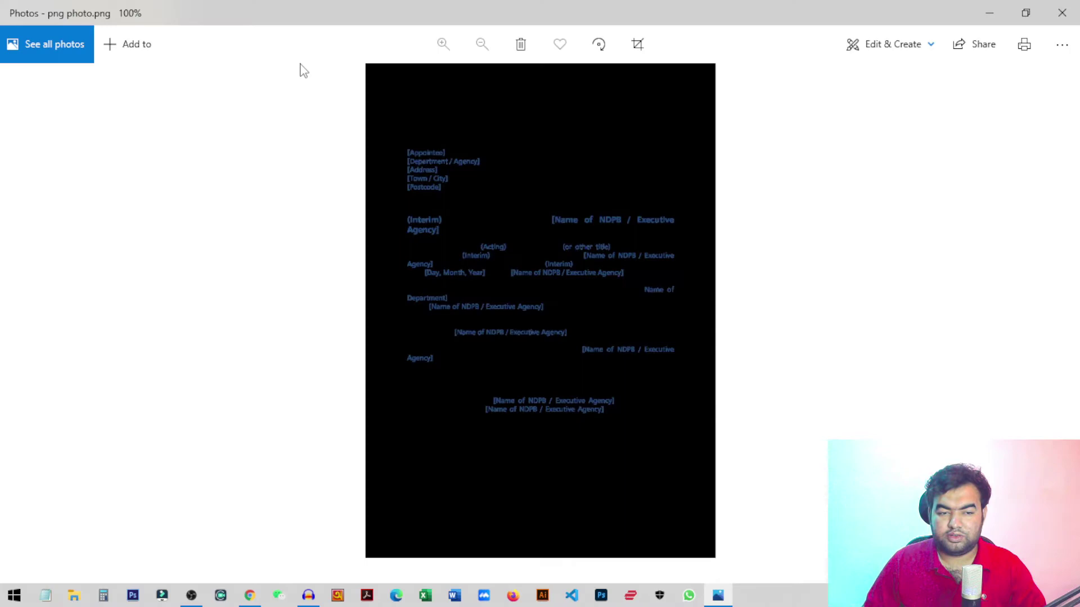
pyautogui.moveTo(373, 9); pyautogui.dragTo(510, 28)
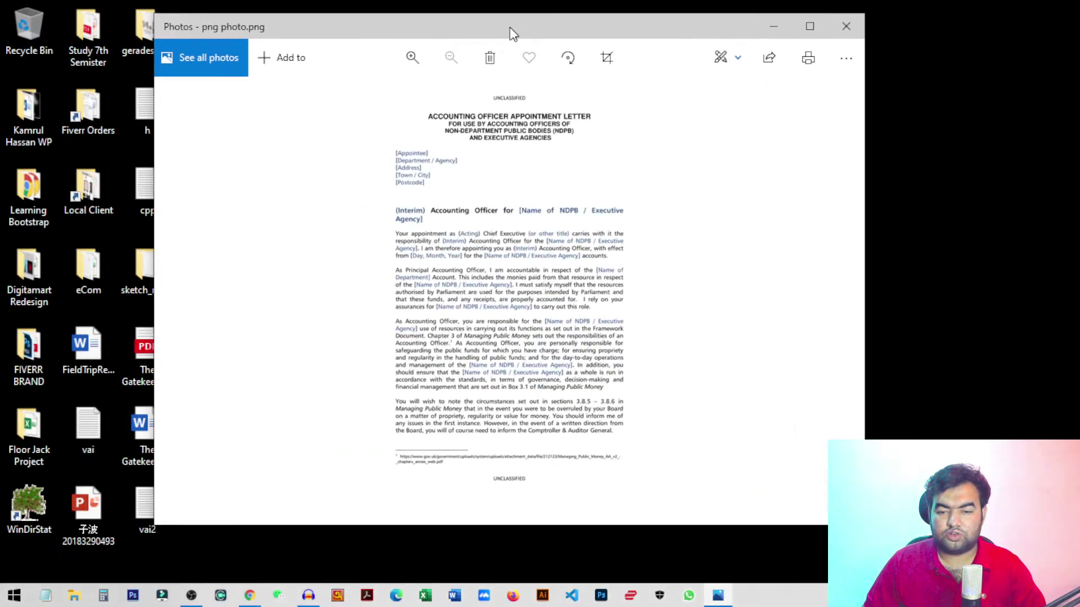
pyautogui.doubleClick(510, 28)
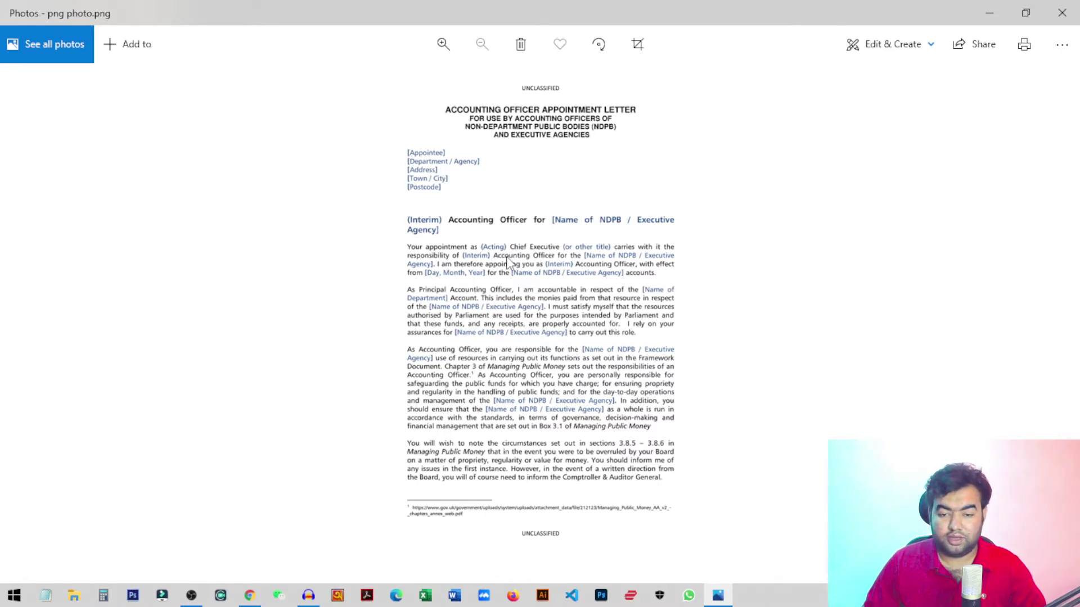
# Step: Start printing the letter image with Microsoft Print to PDF as the printer
pyautogui.click(1025, 45)
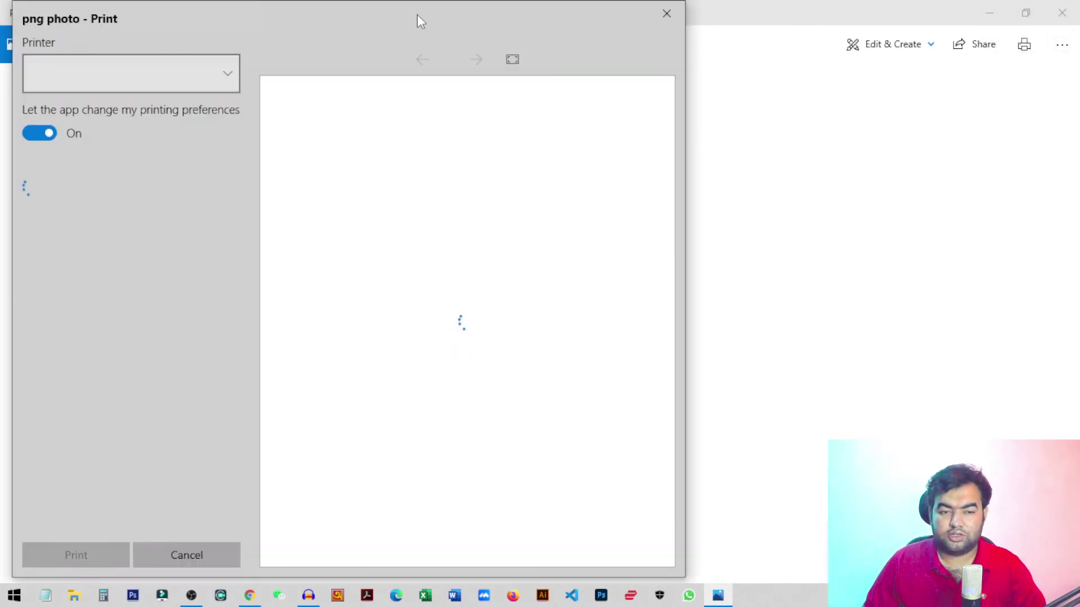
pyautogui.moveTo(447, 39); pyautogui.dragTo(596, 31)
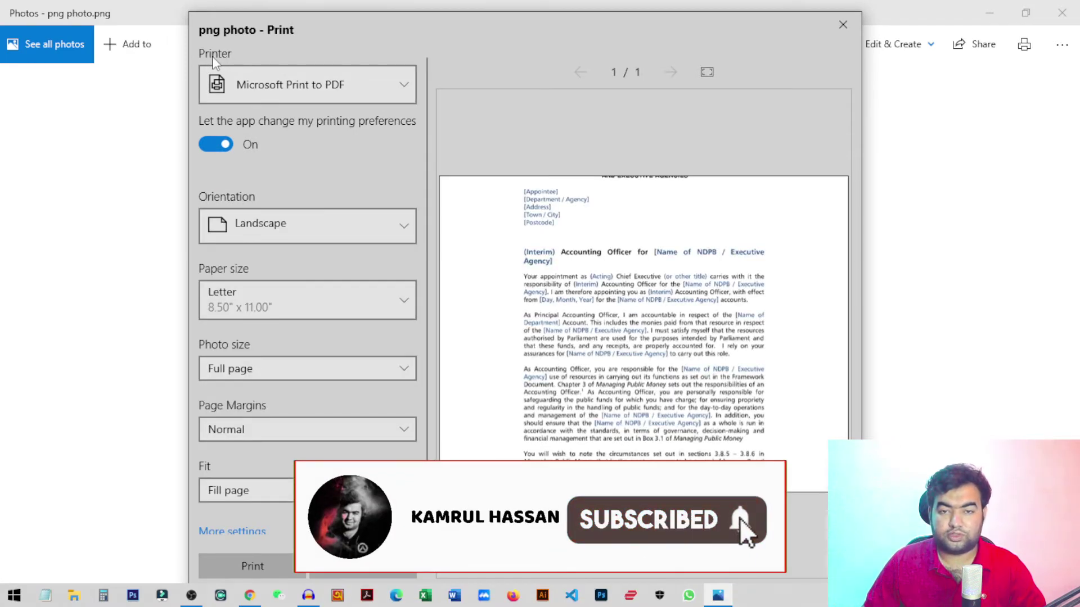
pyautogui.click(401, 81)
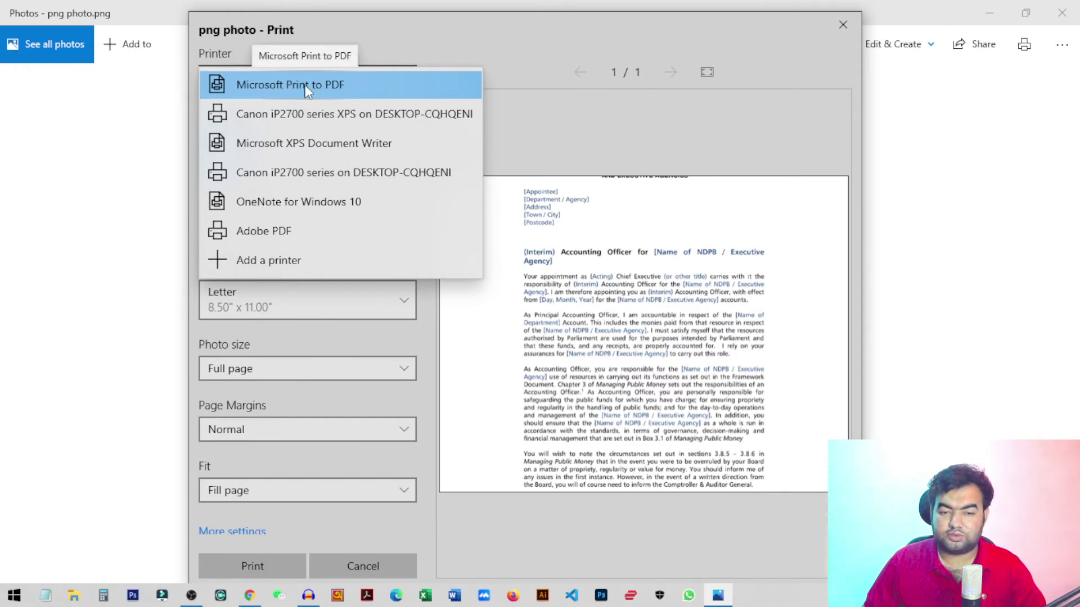
pyautogui.click(354, 87)
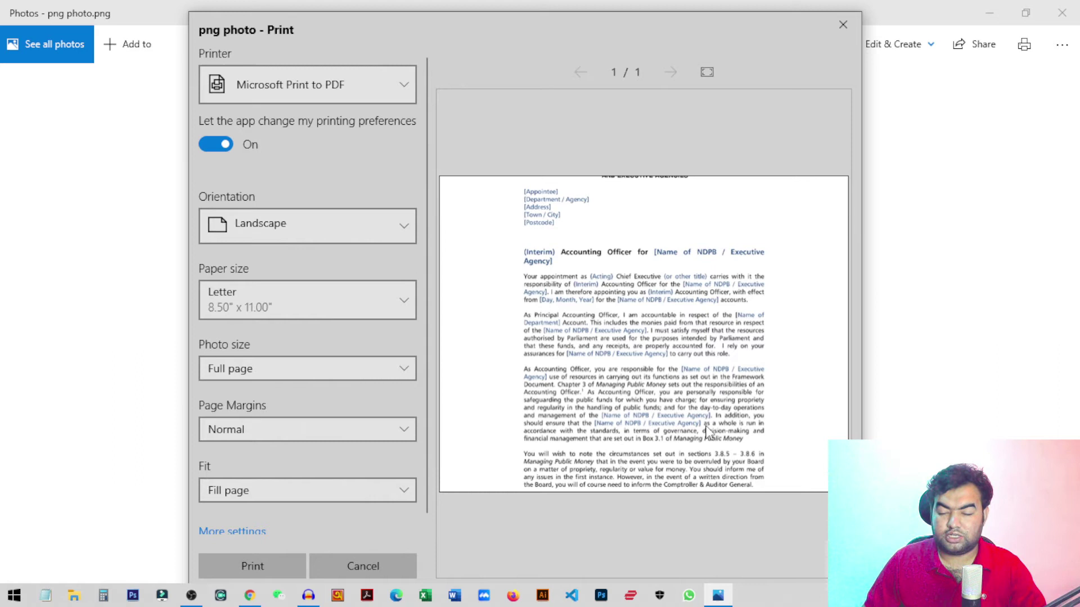
# Step: Choose Portrait orientation and A4 paper size in the Print dialog
pyautogui.click(321, 225)
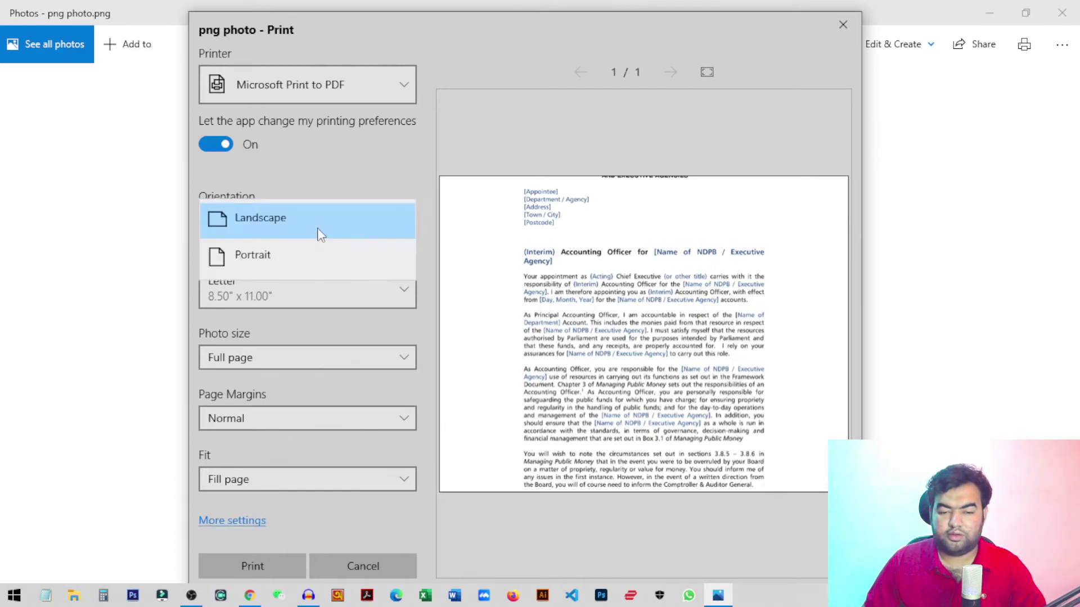
pyautogui.click(295, 256)
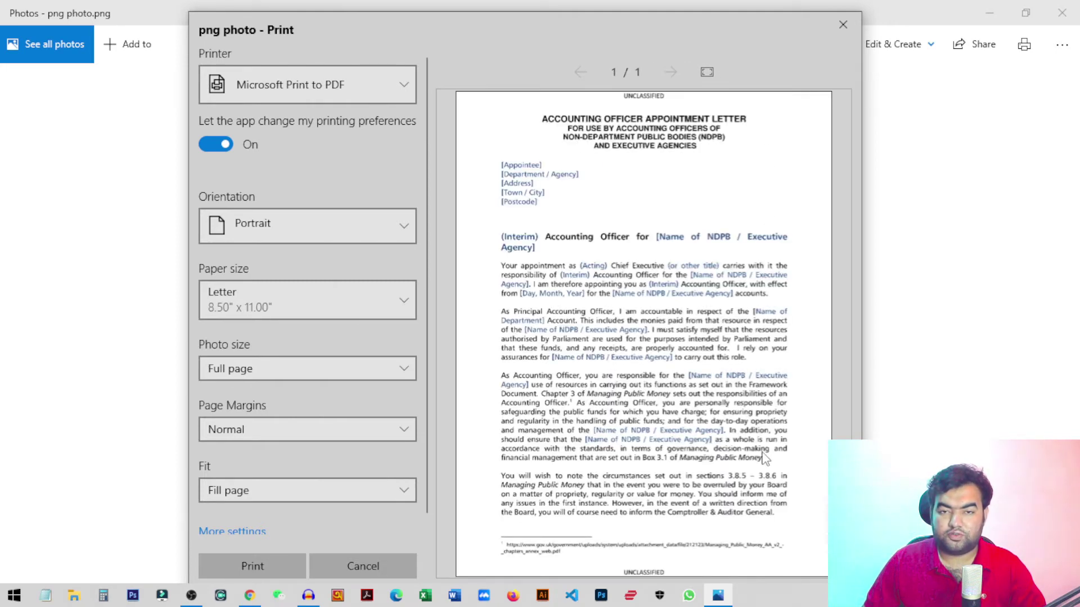
pyautogui.click(294, 303)
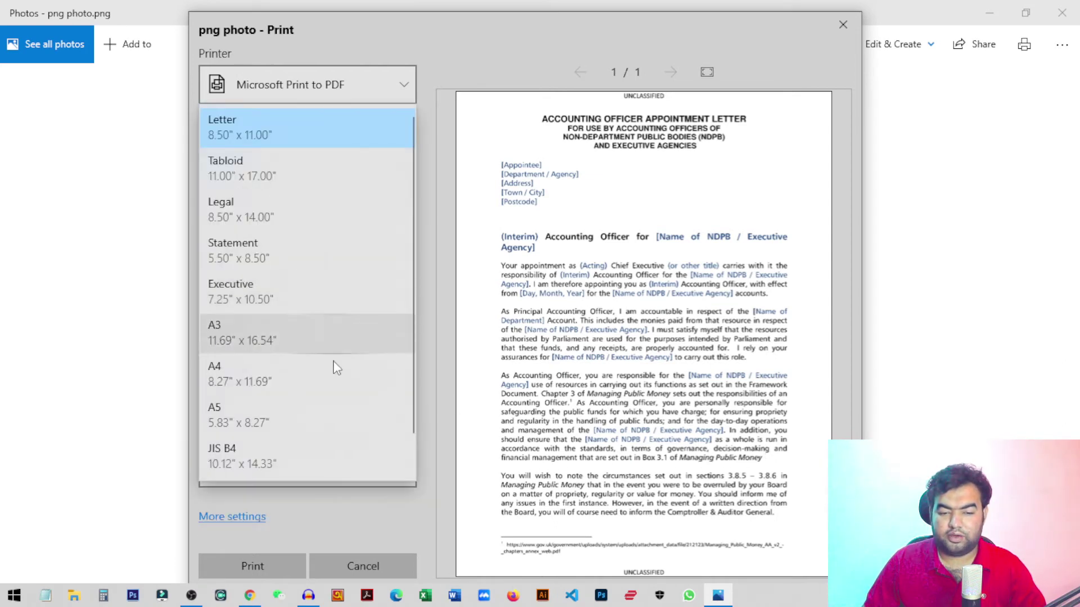
pyautogui.click(296, 375)
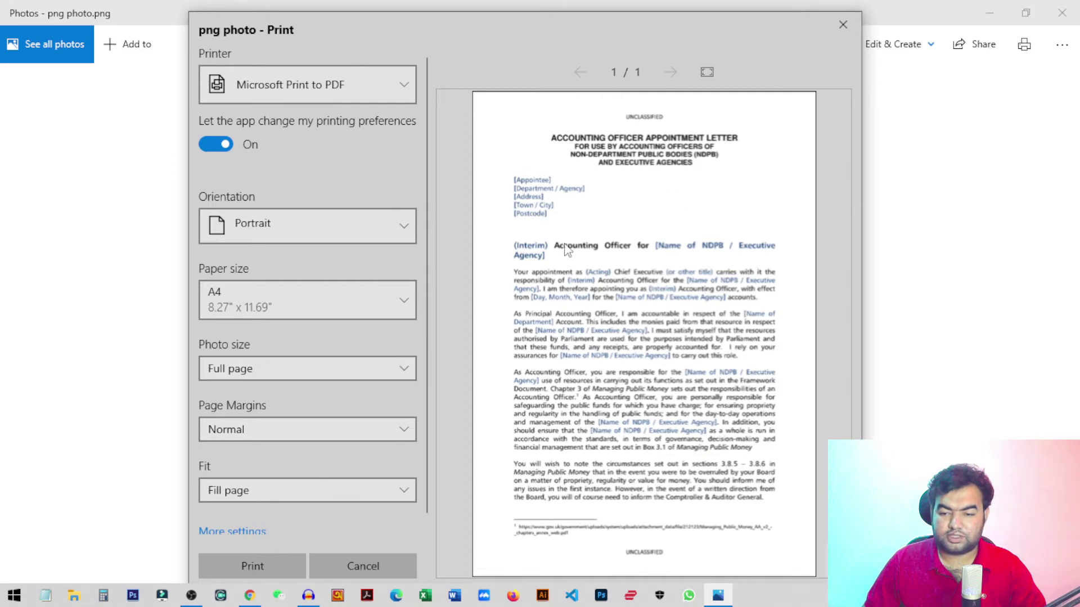
pyautogui.scroll(-1, 270, 506)
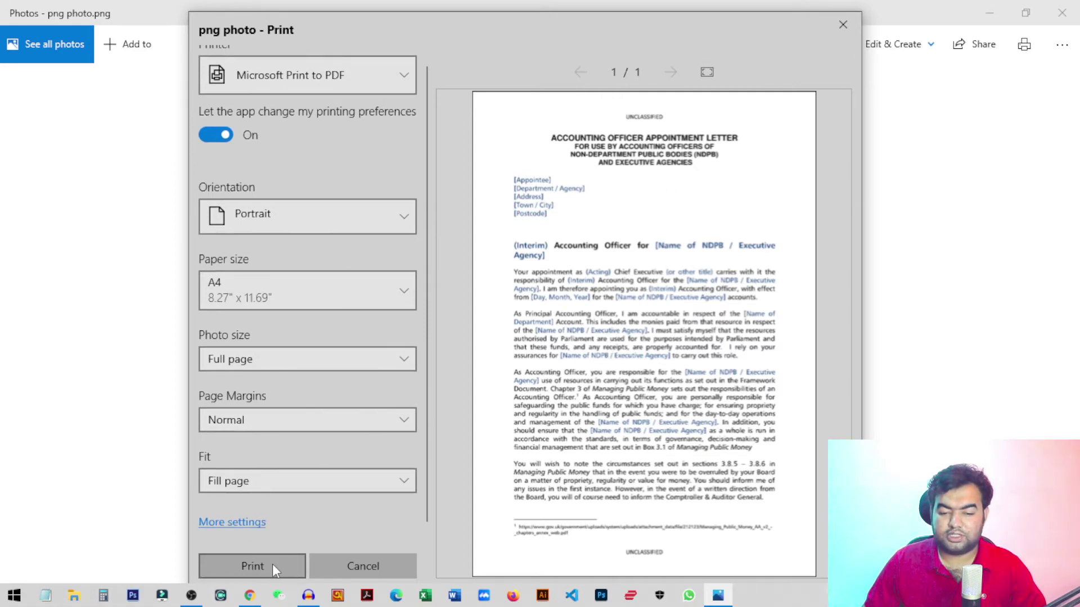
# Step: Print the letter to mos.pdf on the Desktop, close Photos, and centre the PDF icon
pyautogui.click(273, 565)
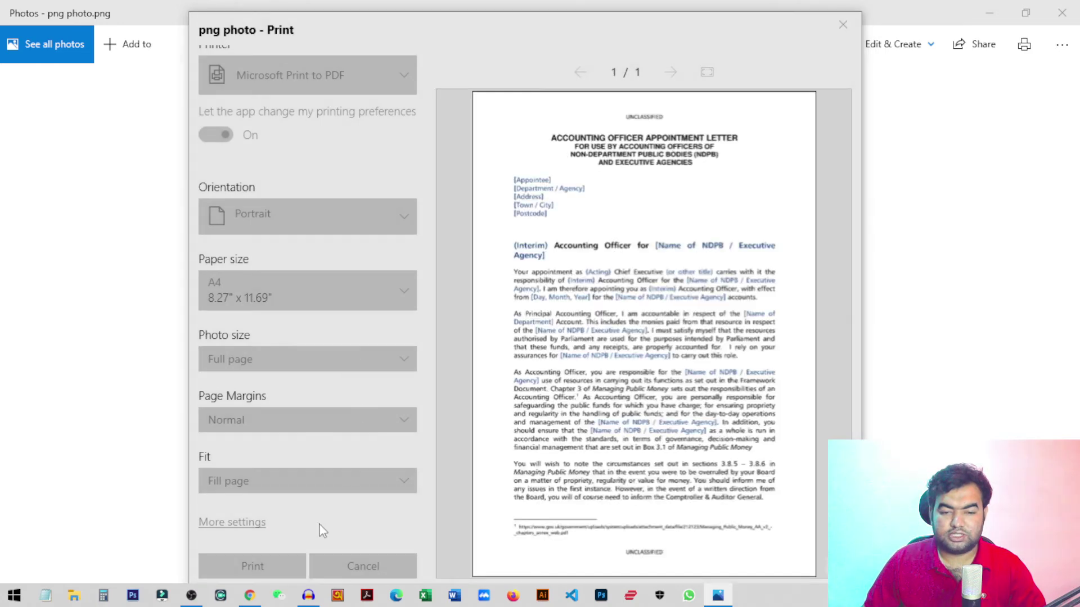
pyautogui.moveTo(371, 32); pyautogui.dragTo(479, 88)
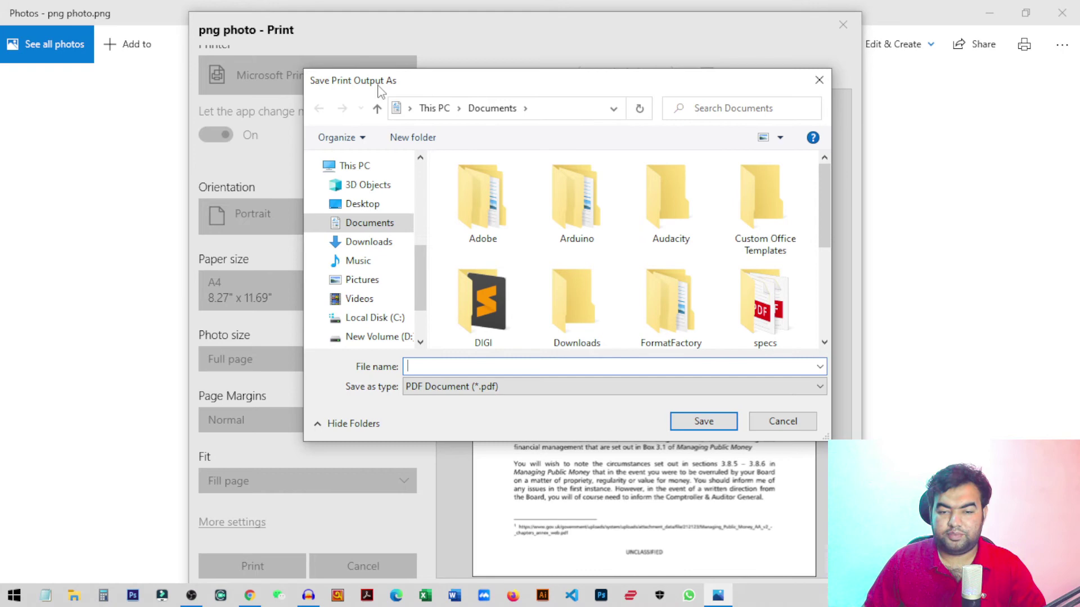
pyautogui.moveTo(363, 205)
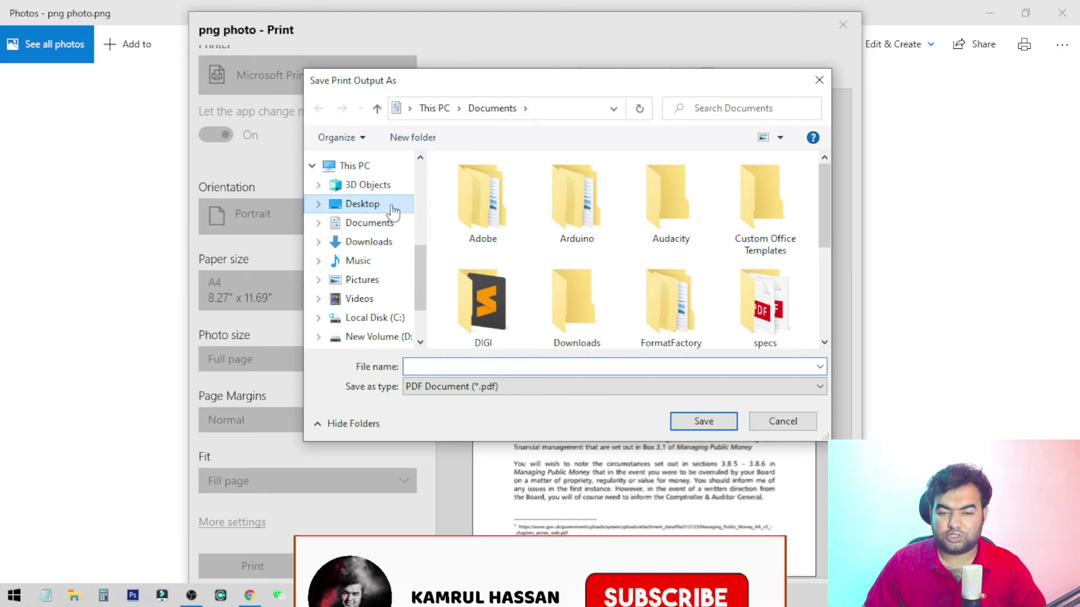
pyautogui.click(371, 203)
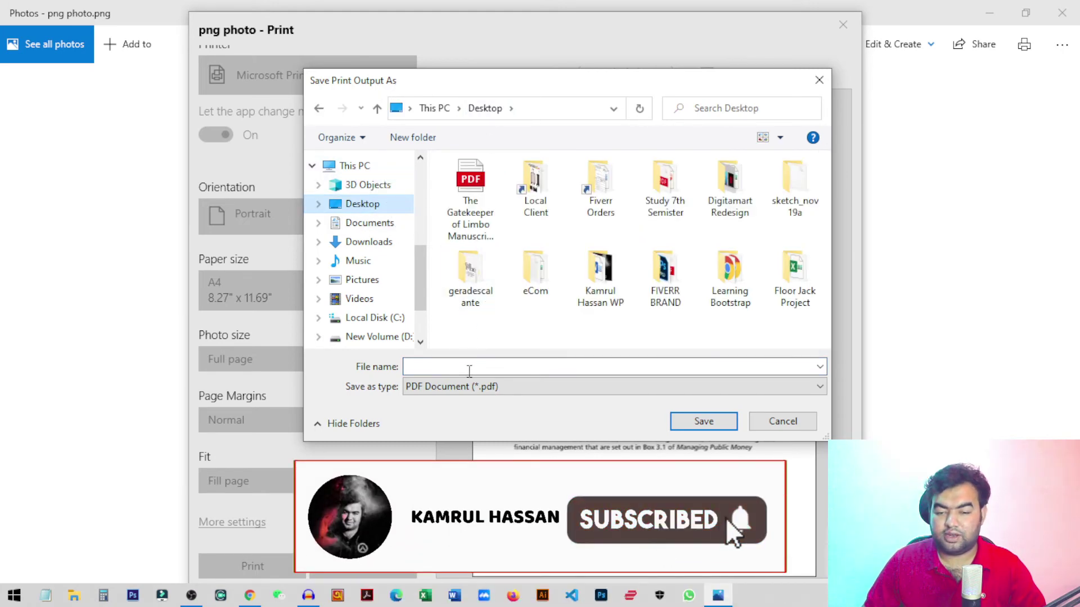
pyautogui.click(471, 367)
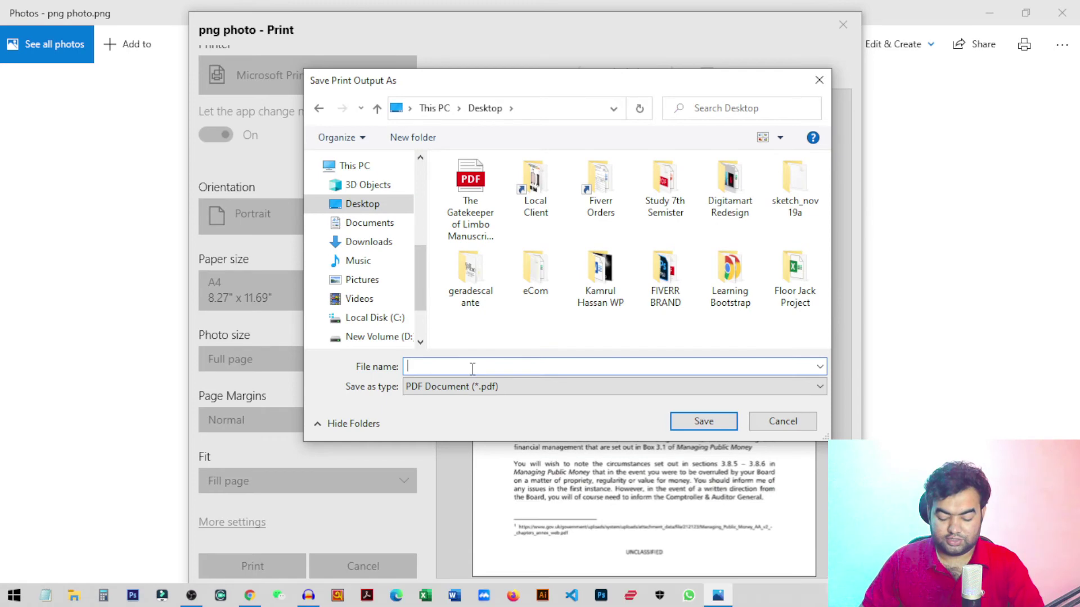
pyautogui.write('mos')
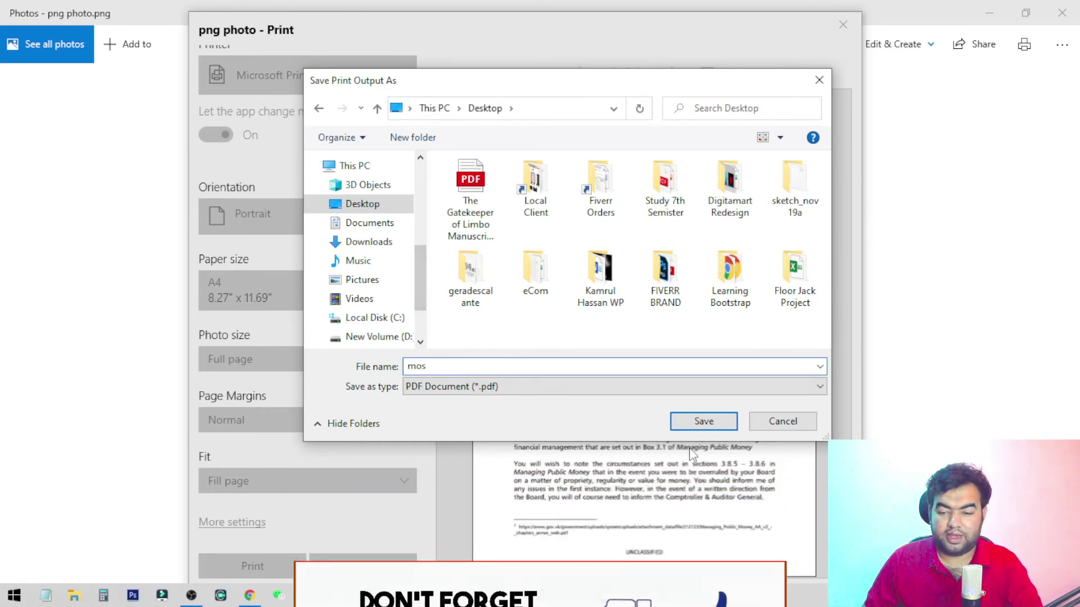
pyautogui.click(704, 421)
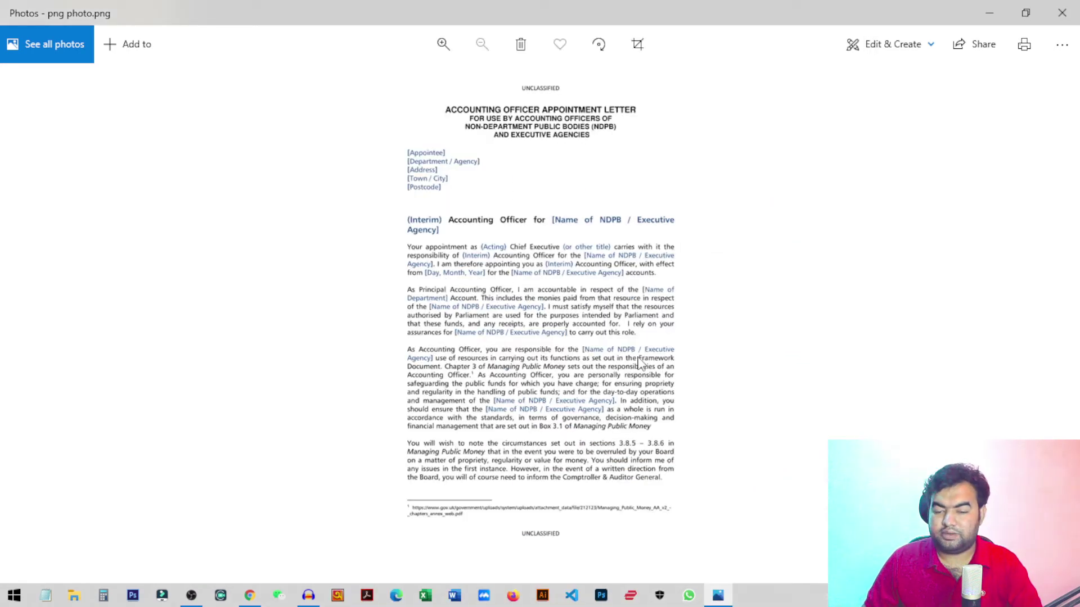
pyautogui.click(1062, 13)
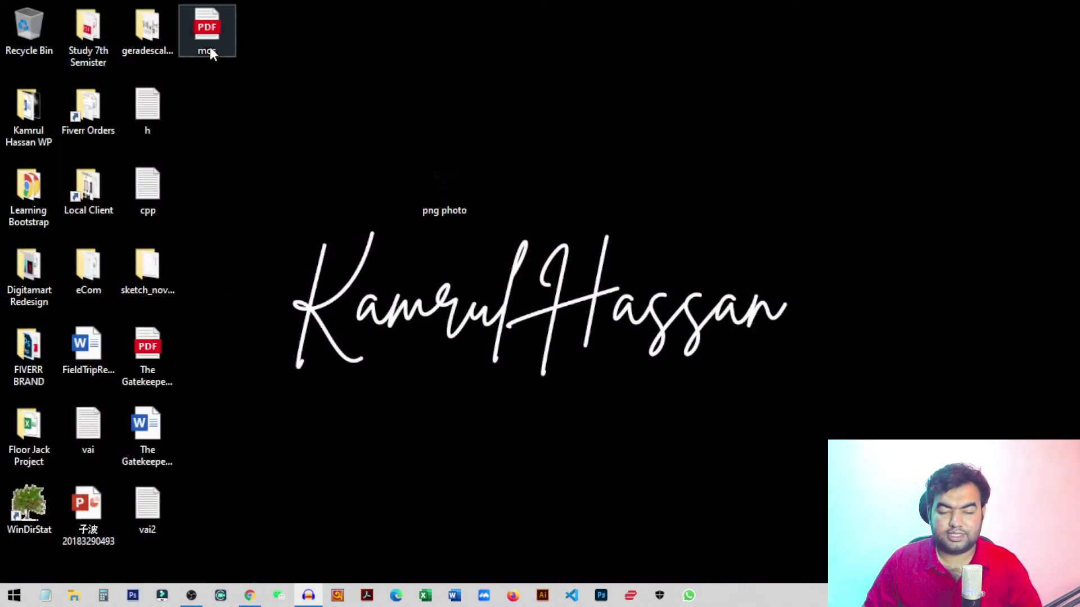
pyautogui.moveTo(210, 46); pyautogui.dragTo(656, 173)
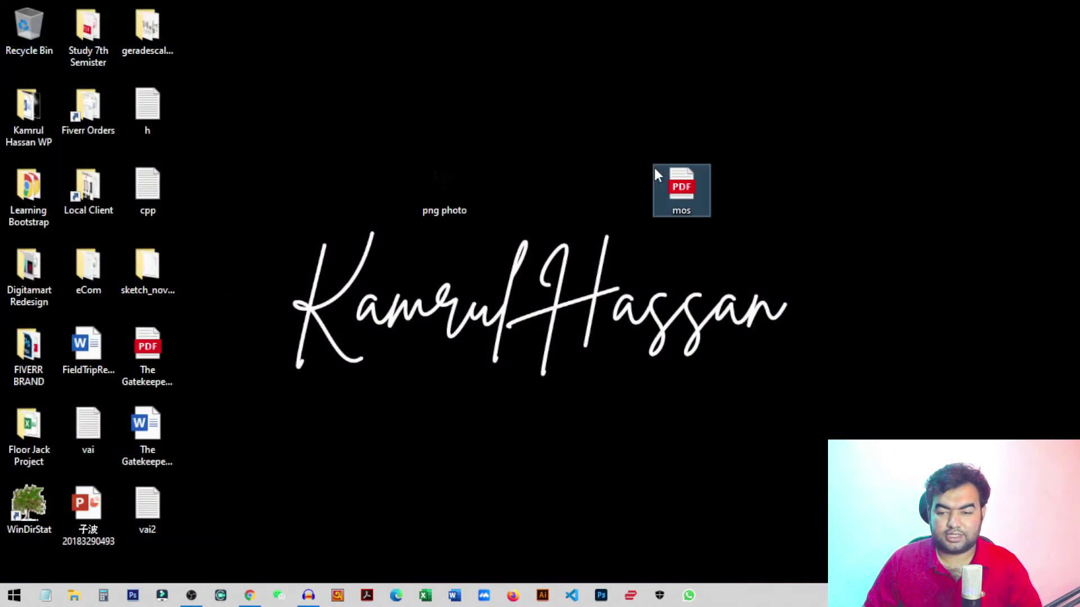
# Step: Open mos.pdf in Edge and select the file name in the address bar
pyautogui.doubleClick(695, 190)
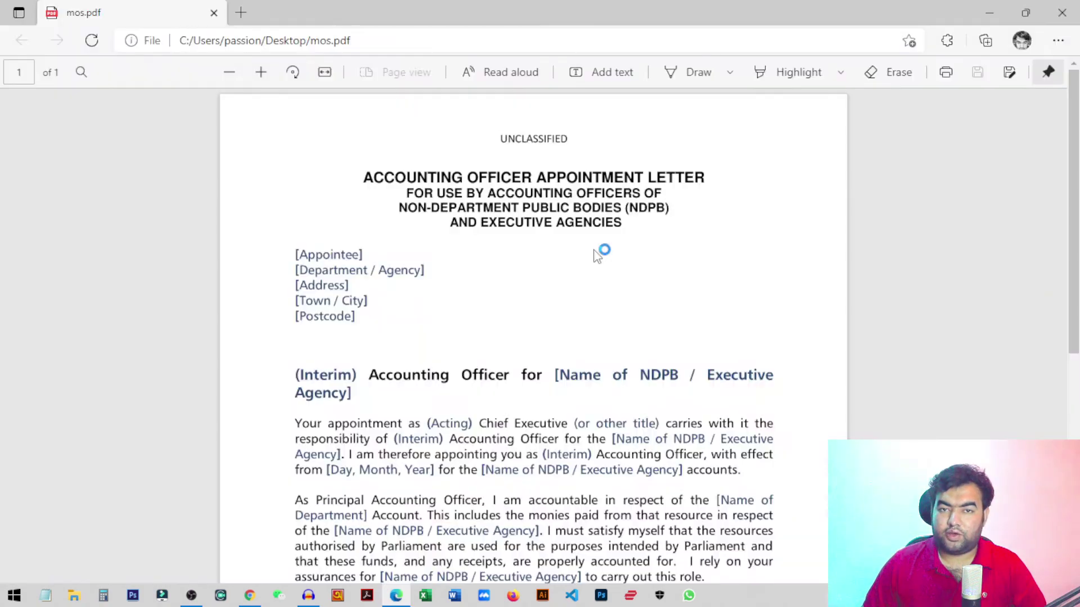
pyautogui.scroll(-5, 680, 274)
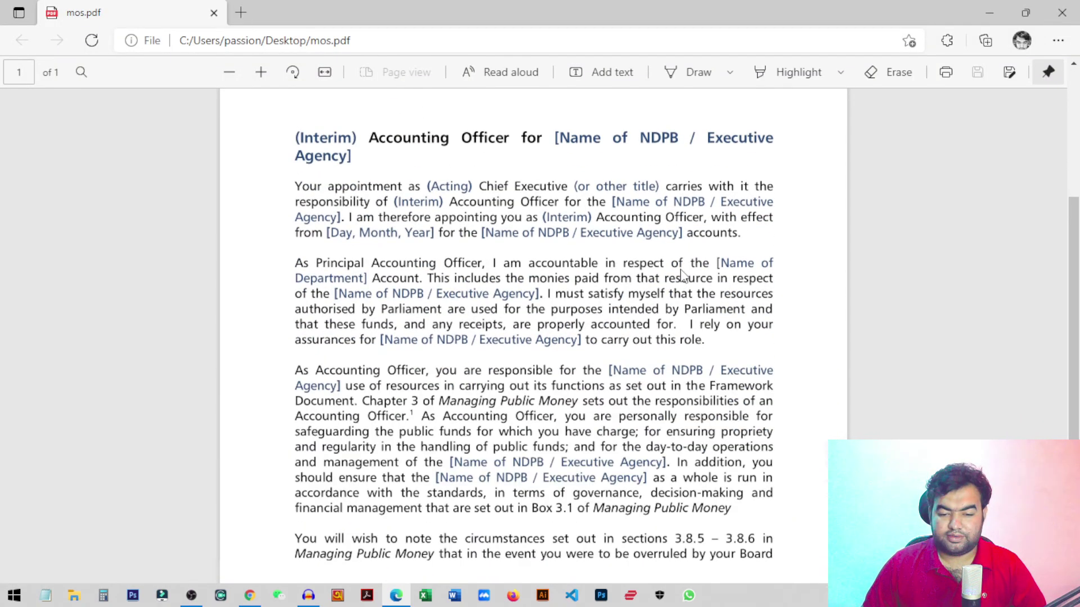
pyautogui.scroll(-3, 681, 274)
pyautogui.scroll(8, 681, 274)
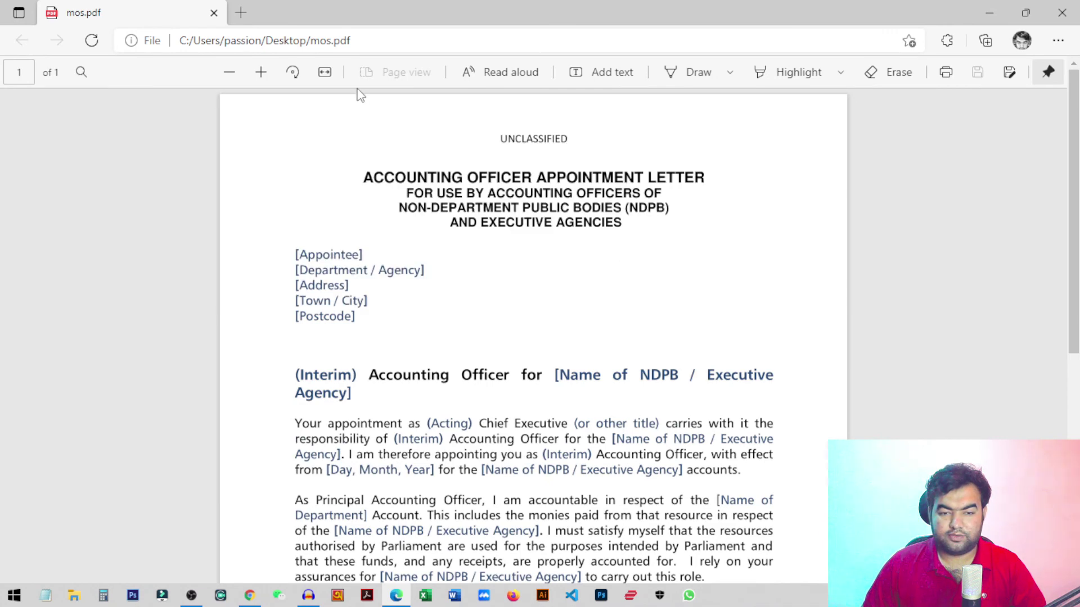
pyautogui.doubleClick(336, 39)
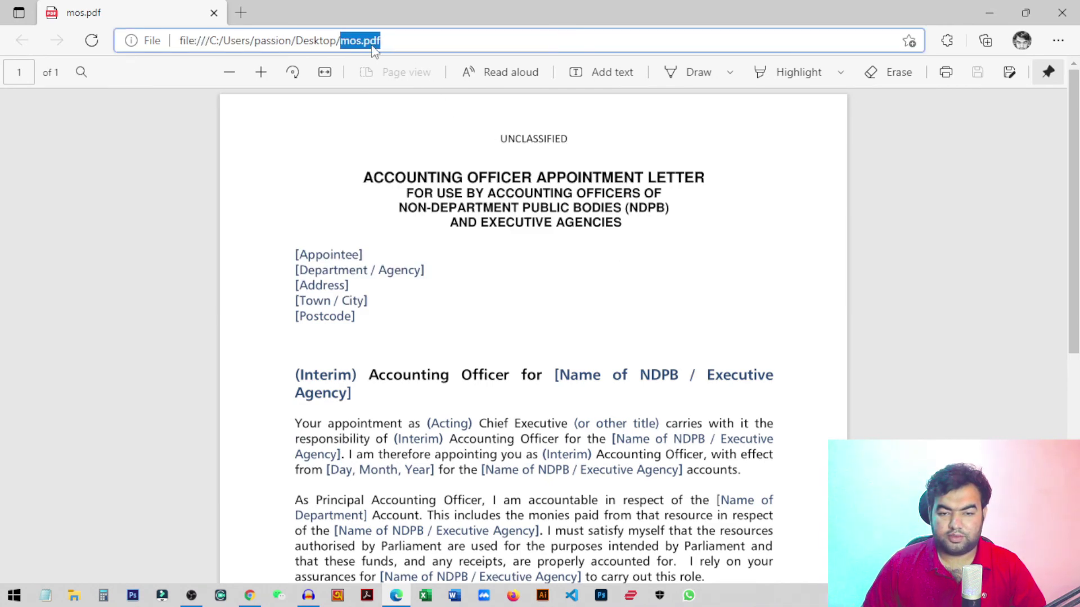
pyautogui.scroll(-8, 655, 335)
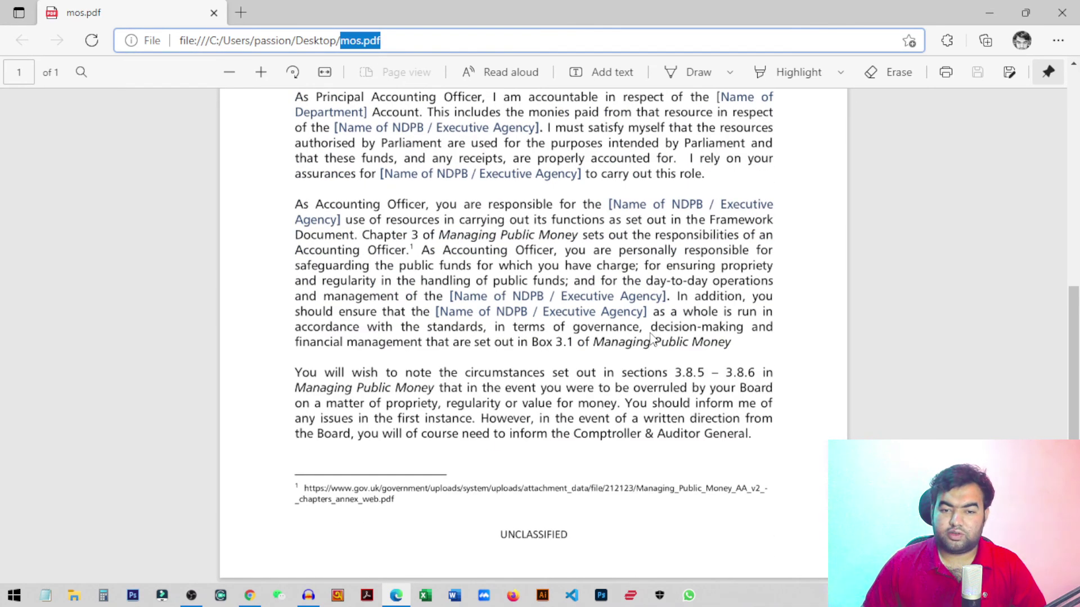